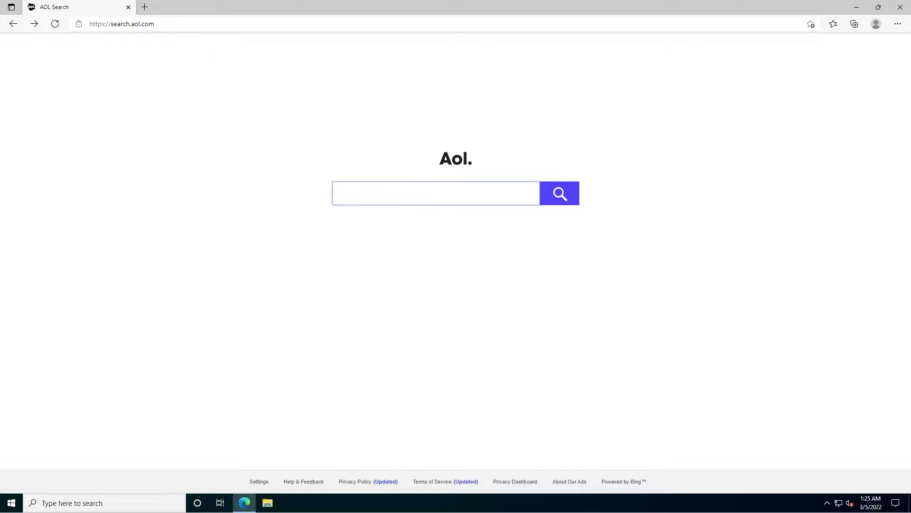
Search the web for ninite and open the ninite.com result, Install or Update Multiple Apps at Once
left_click(388, 197)
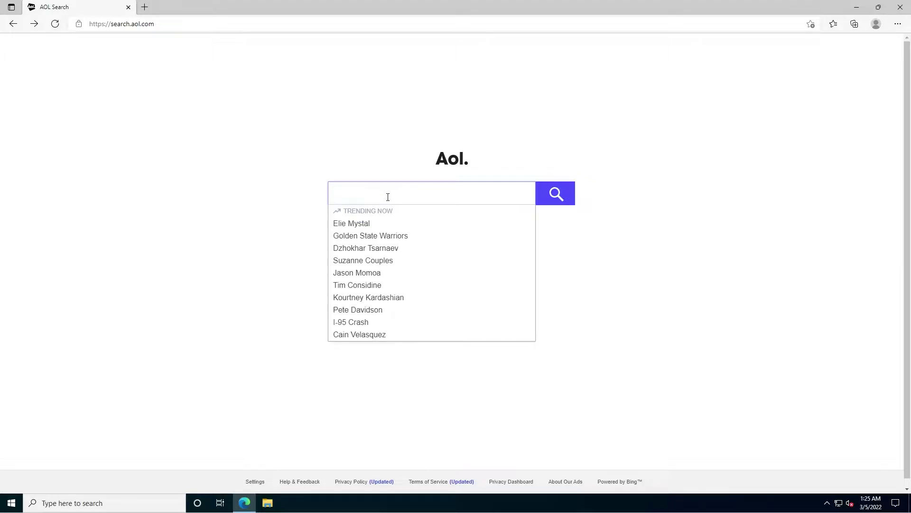
type("ninite")
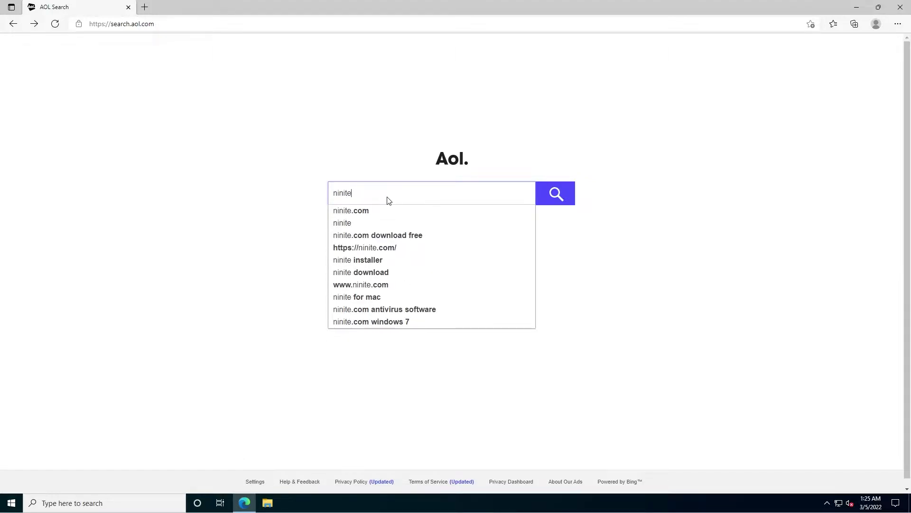
key("Return")
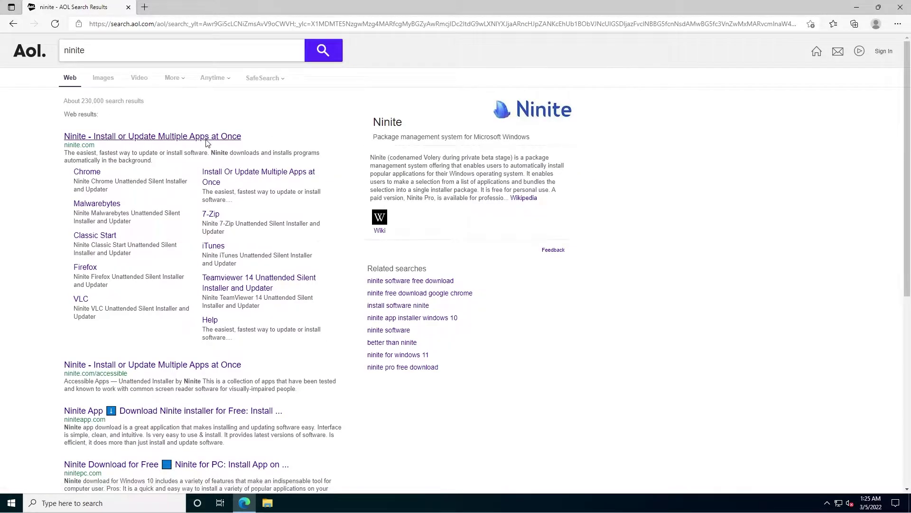
left_click(223, 137)
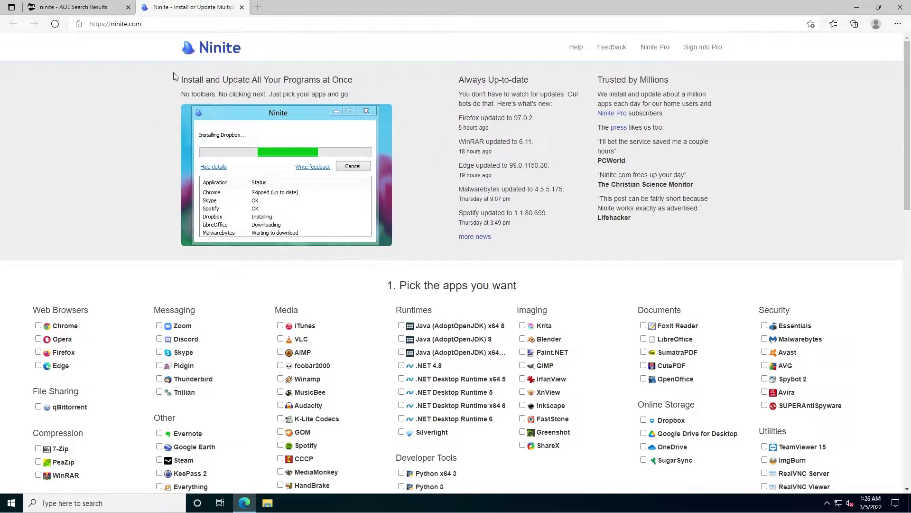
Look over the Ninite Pro page and return to the app selection on the main Ninite page
left_click_drag(180, 87, 352, 81)
left_click(349, 80)
left_click(655, 47)
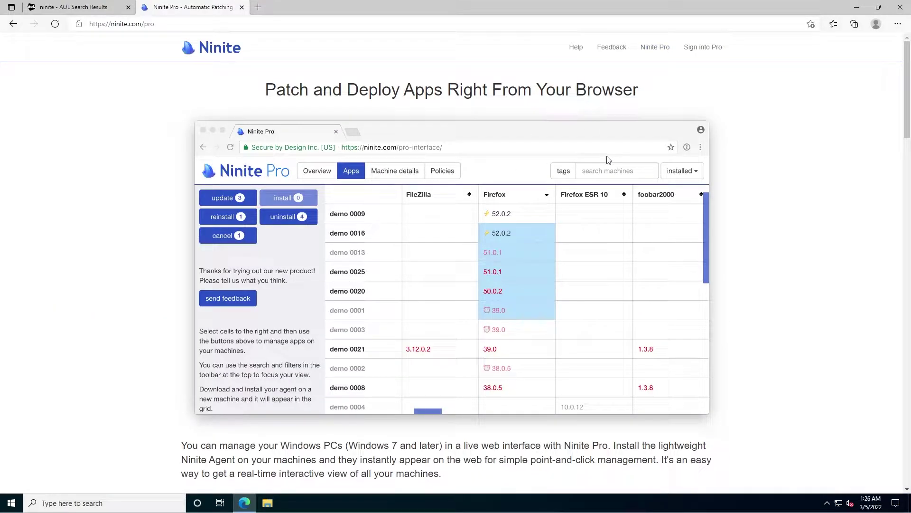
scroll(598, 167, "down", 7)
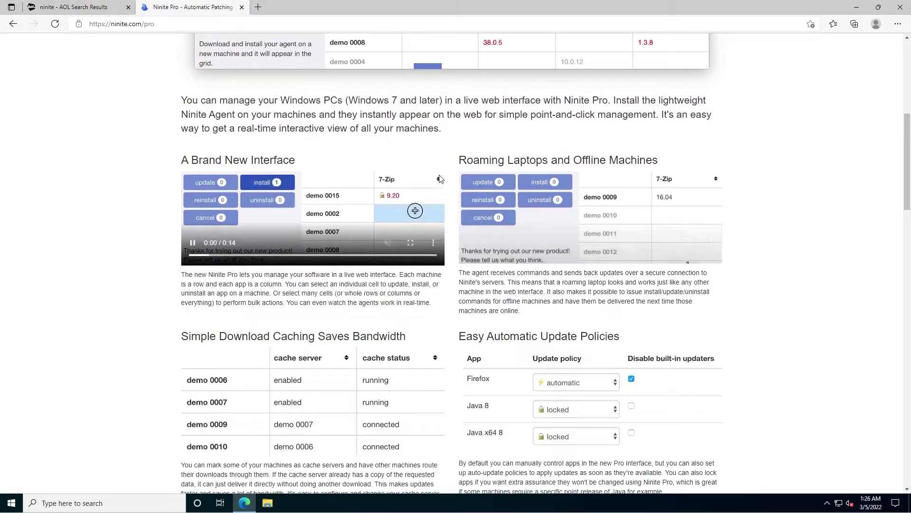
key("alt+Left")
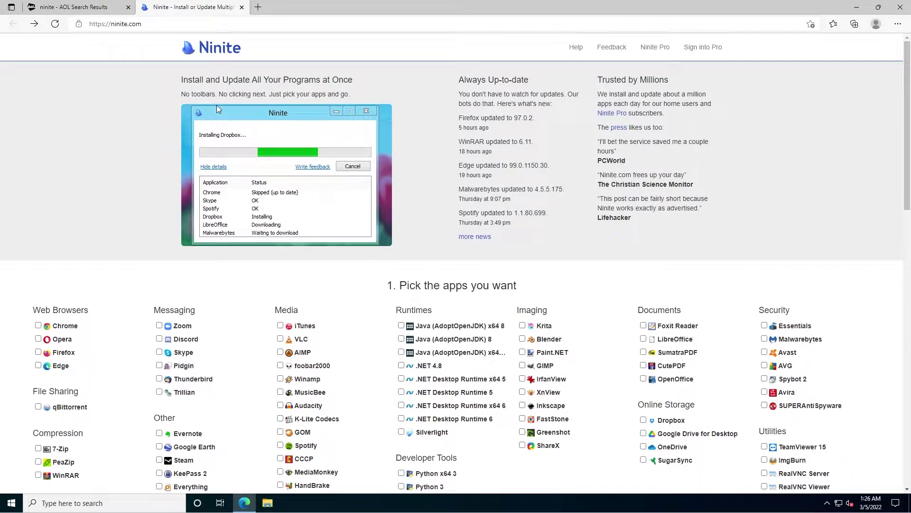
scroll(247, 86, "down", 3)
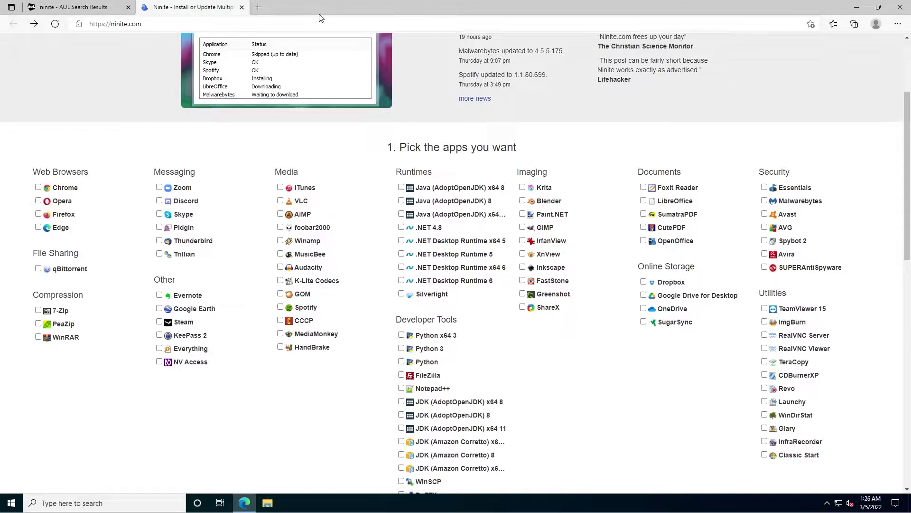
left_click(2, 507)
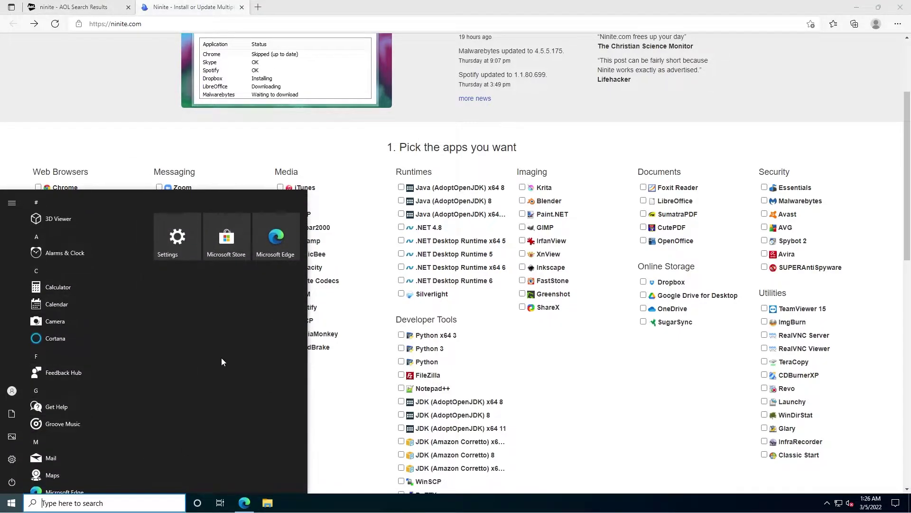
left_click(1, 511)
left_click(225, 345)
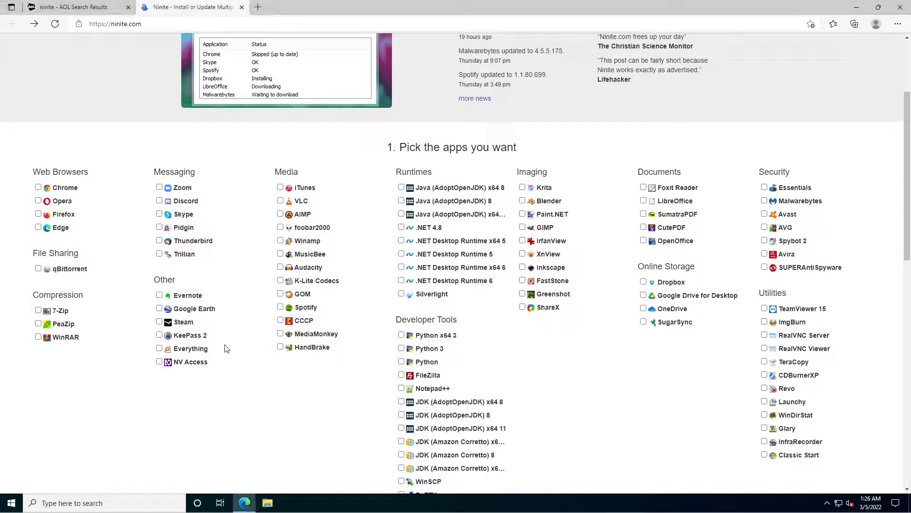
Select Firefox, Chrome, 7-Zip, Discord, Thunderbird, VLC and Winamp for the installer
left_click(39, 214)
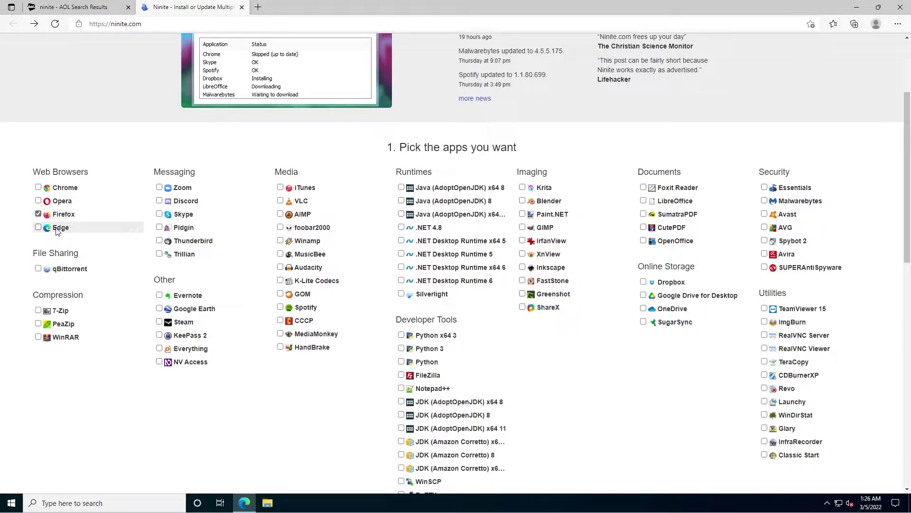
left_click(52, 192)
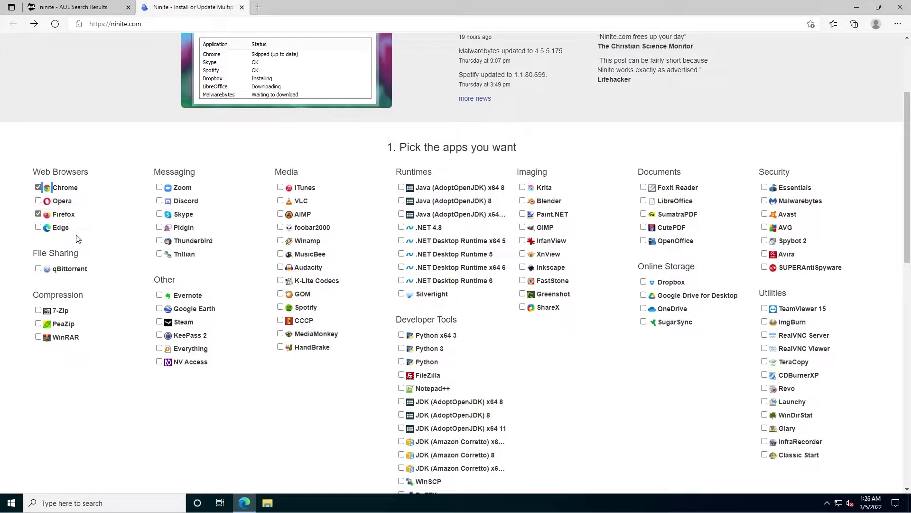
left_click(63, 313)
left_click(209, 241)
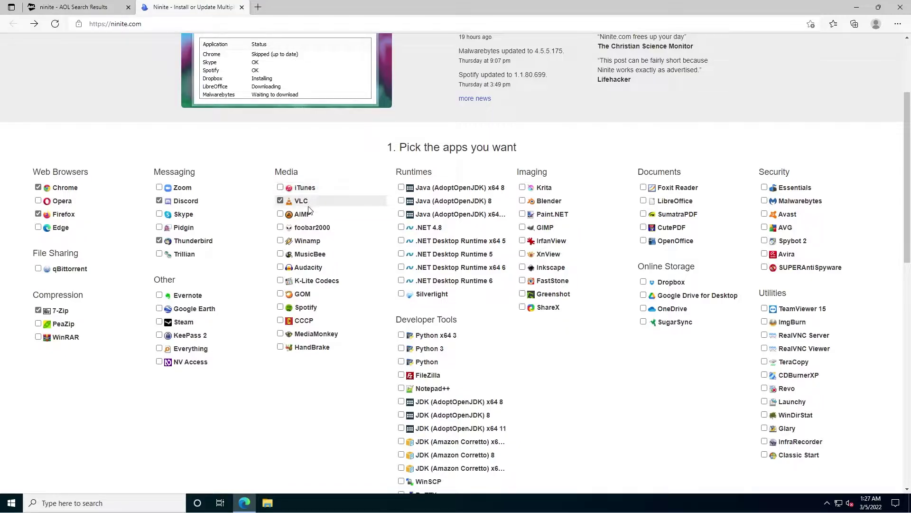
left_click(306, 241)
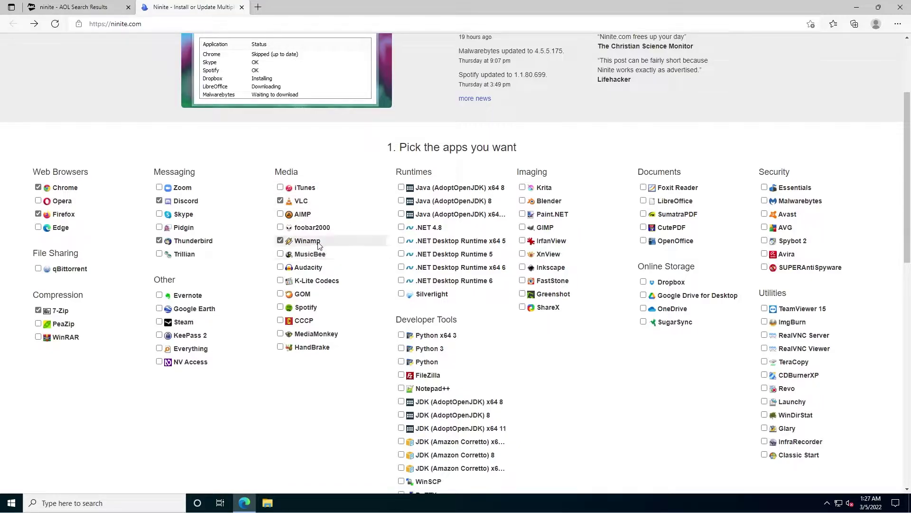
Add all three Java (AdoptOpenJDK) runtimes, x64 8, 8 and x64 11, to the app selection
left_click(436, 188)
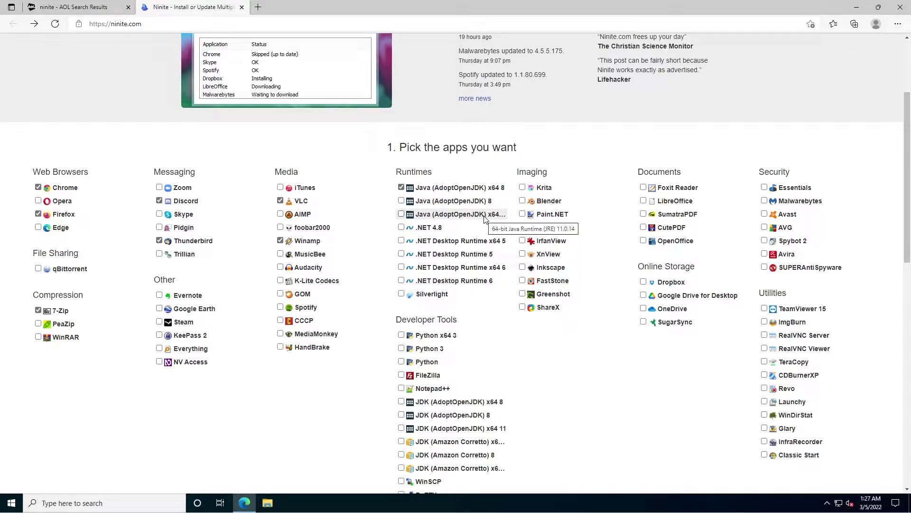
left_click(479, 203)
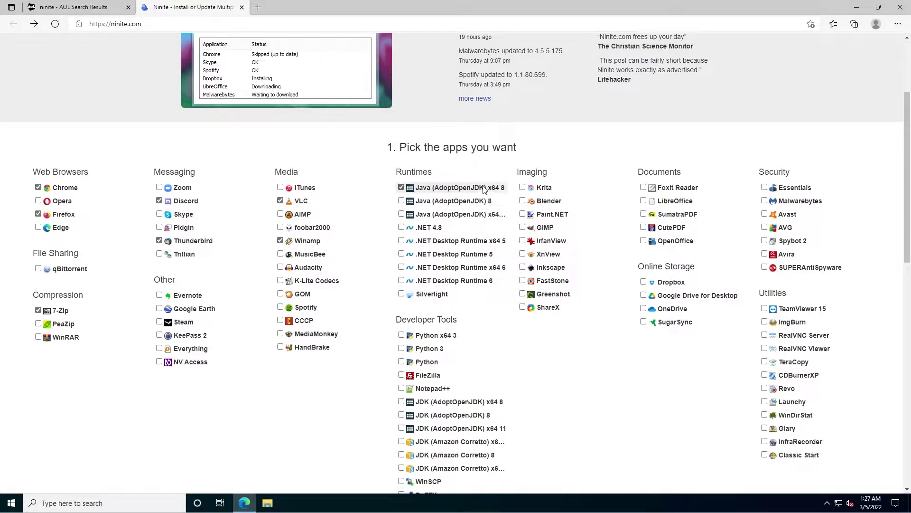
left_click(468, 216)
Add .NET 4.8, both .NET Desktop Runtime 5 and both .NET Desktop Runtime 6 versions, and Silverlight to the app selection
left_click(459, 228)
left_click(459, 241)
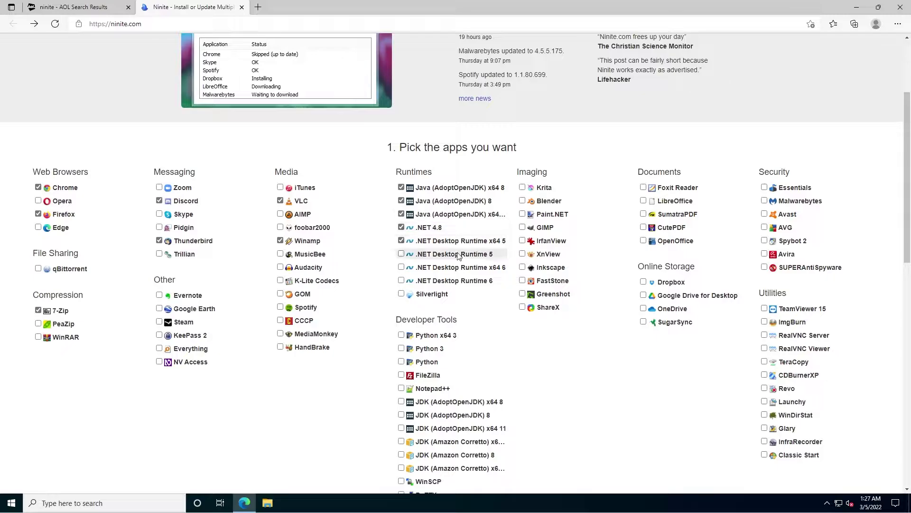
left_click(459, 254)
left_click(460, 267)
left_click(460, 283)
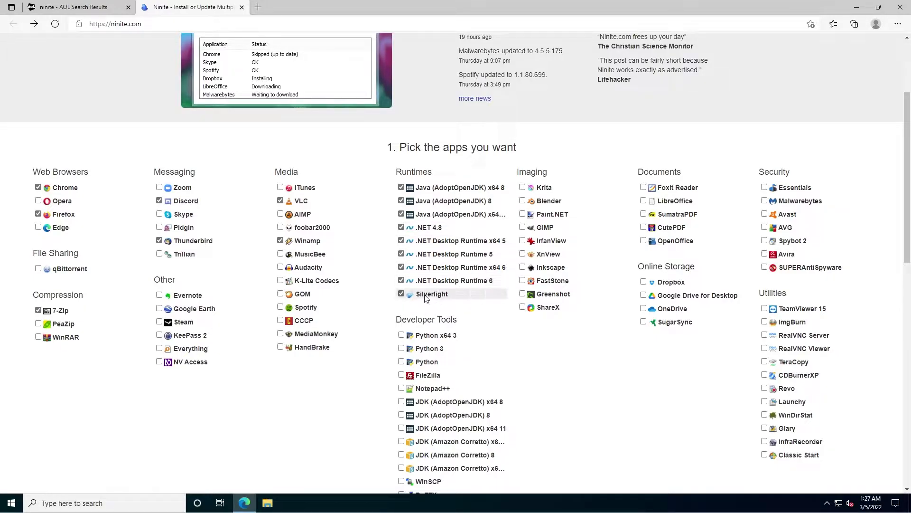
left_click(453, 295)
left_click(438, 227)
left_click(438, 226)
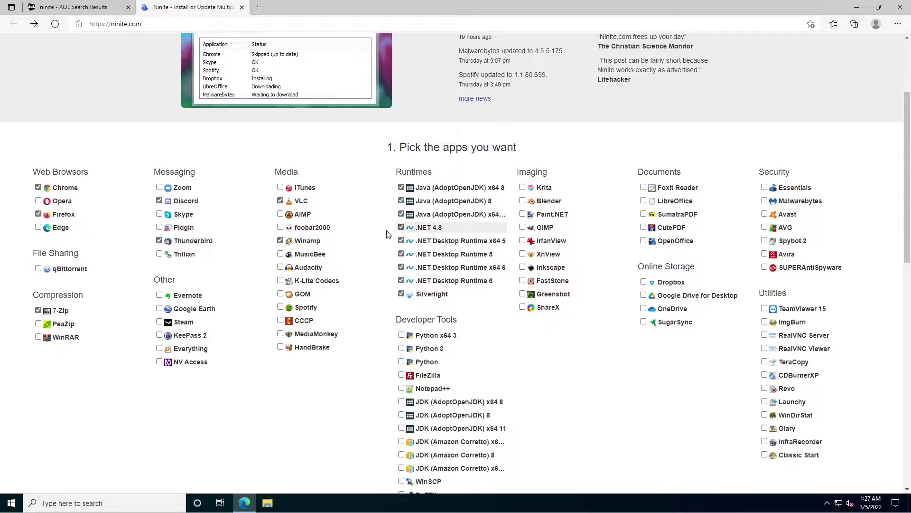
left_click(400, 229)
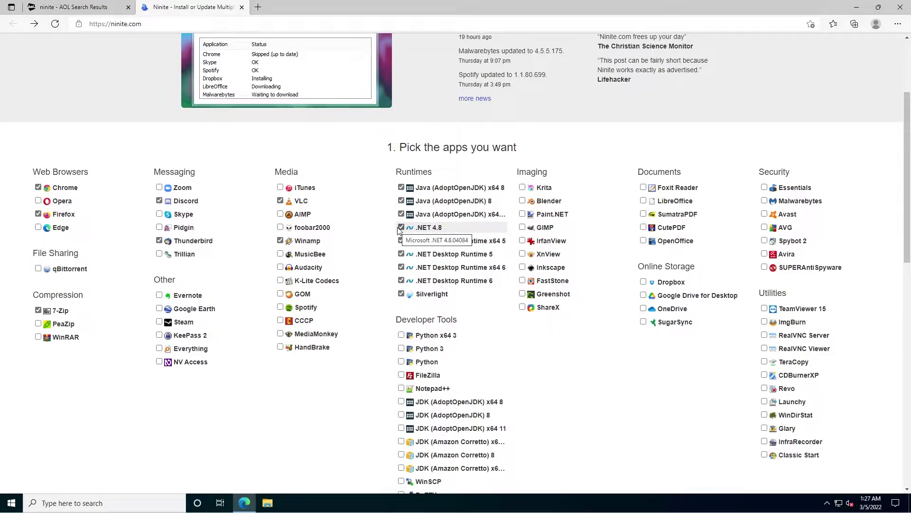
Add Python x64 3 from the developer tools and Steam from the other apps to the selection
scroll(413, 295, "down", 4)
left_click(496, 127)
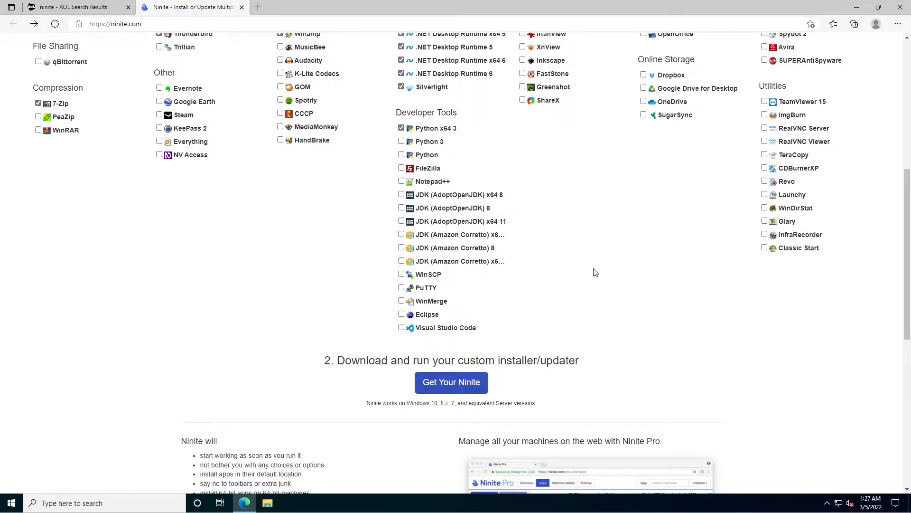
scroll(595, 272, "up", 5)
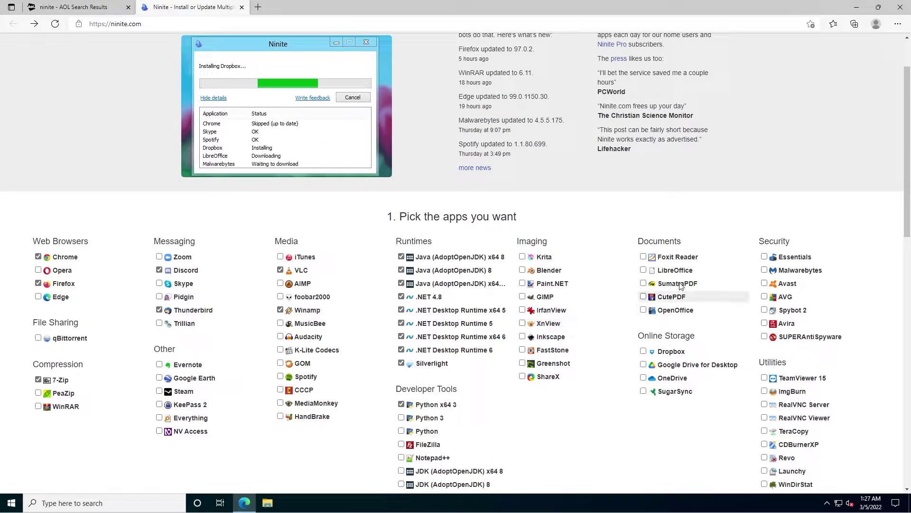
scroll(800, 265, "down", 3)
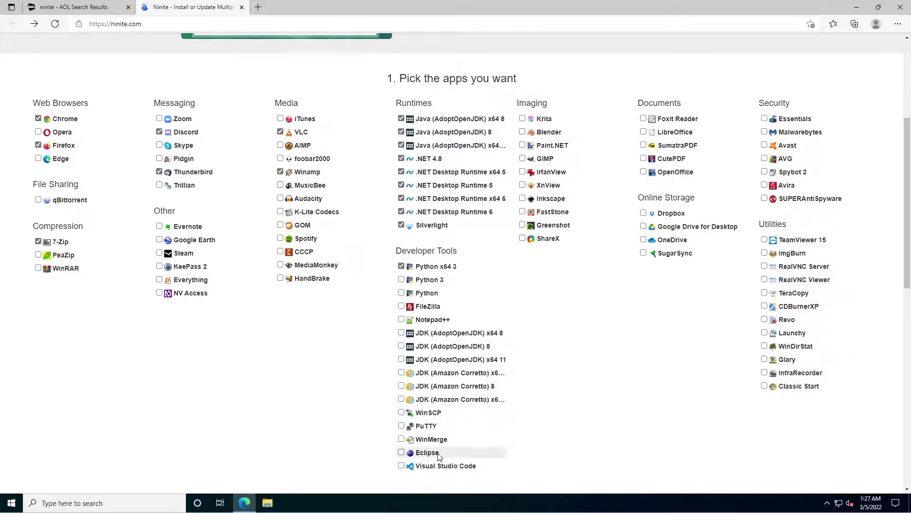
left_click(181, 253)
scroll(411, 316, "up", 4)
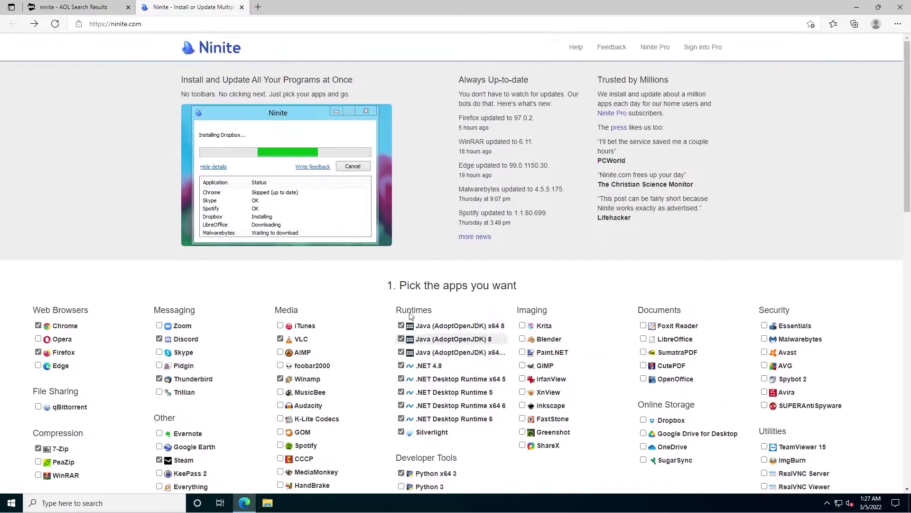
Download the custom Ninite installer for the selected apps
scroll(412, 316, "down", 3)
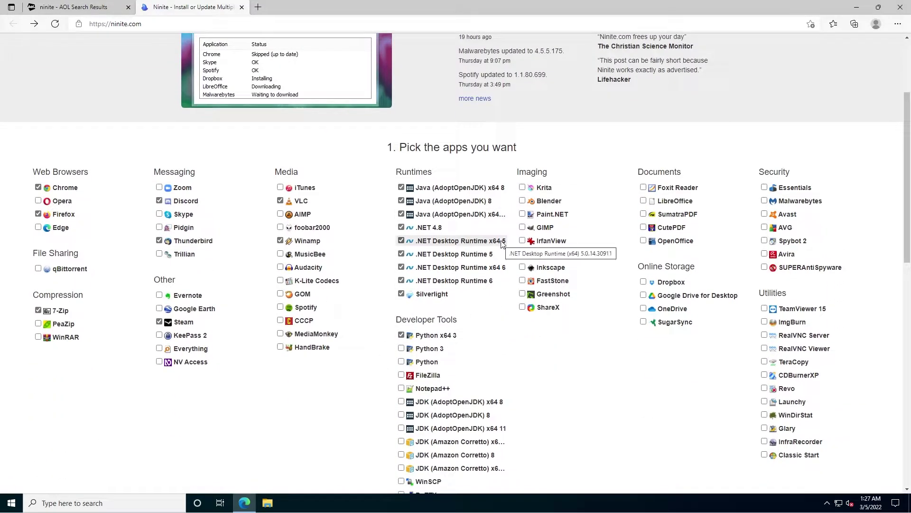
scroll(503, 243, "down", 5)
left_click(451, 382)
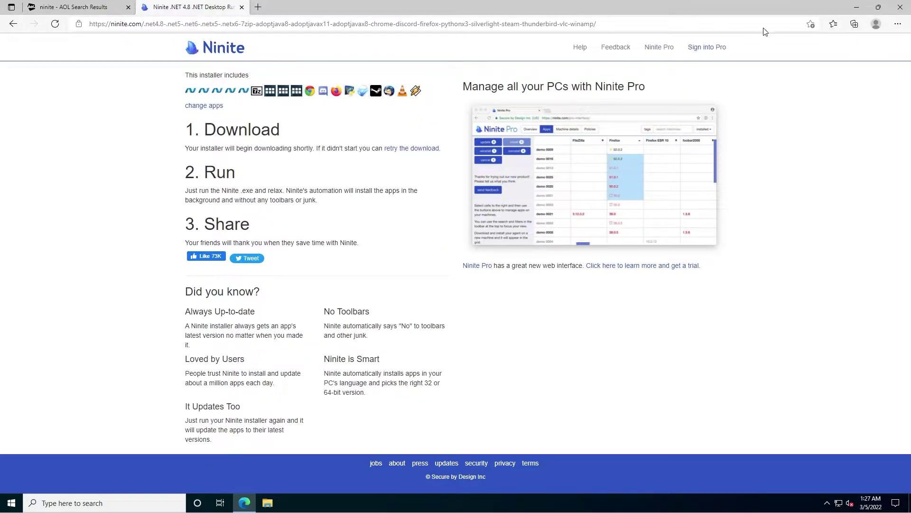
Show the downloaded Ninite installer in its folder and widen the Name column to fit the full file name
left_click(898, 24)
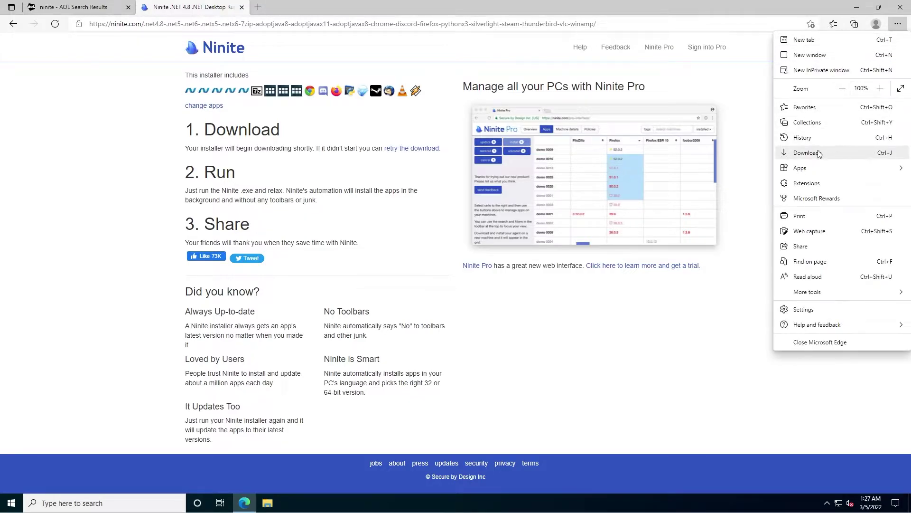
left_click(836, 152)
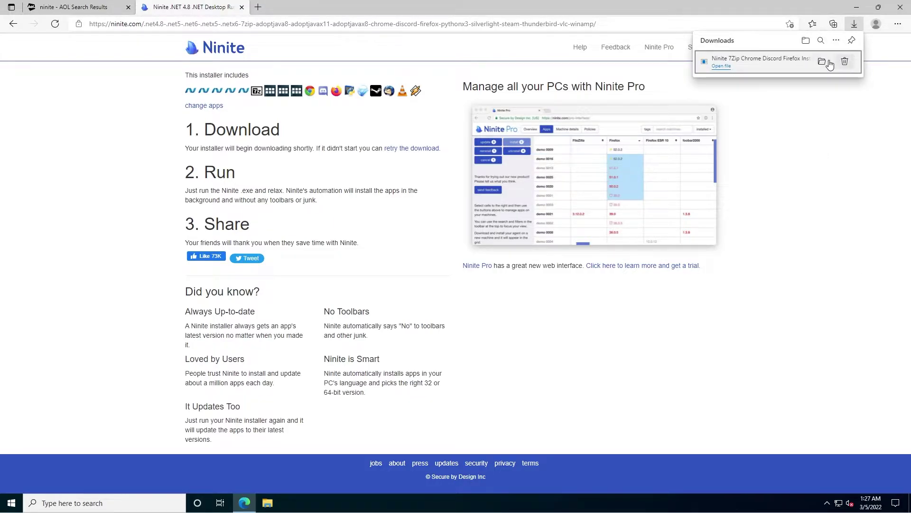
left_click(822, 61)
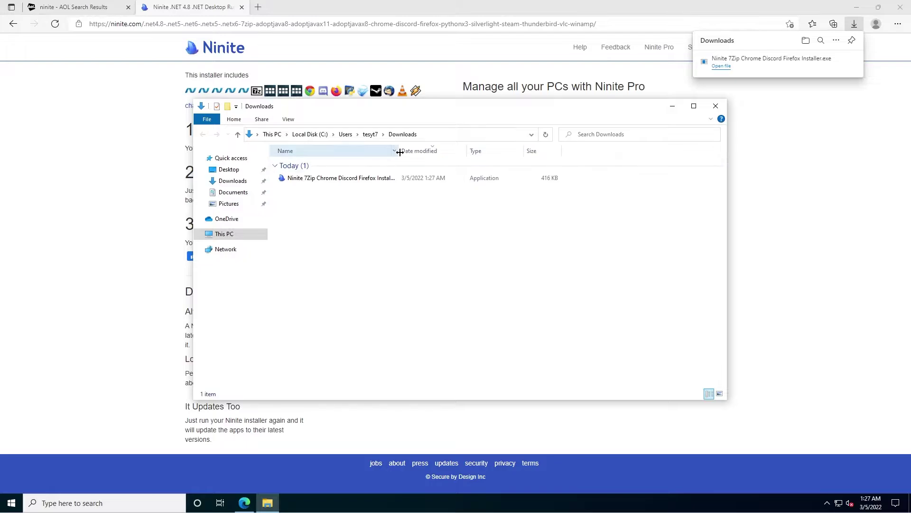
left_click_drag(398, 150, 444, 151)
left_click_drag(307, 201, 373, 179)
left_click(308, 204)
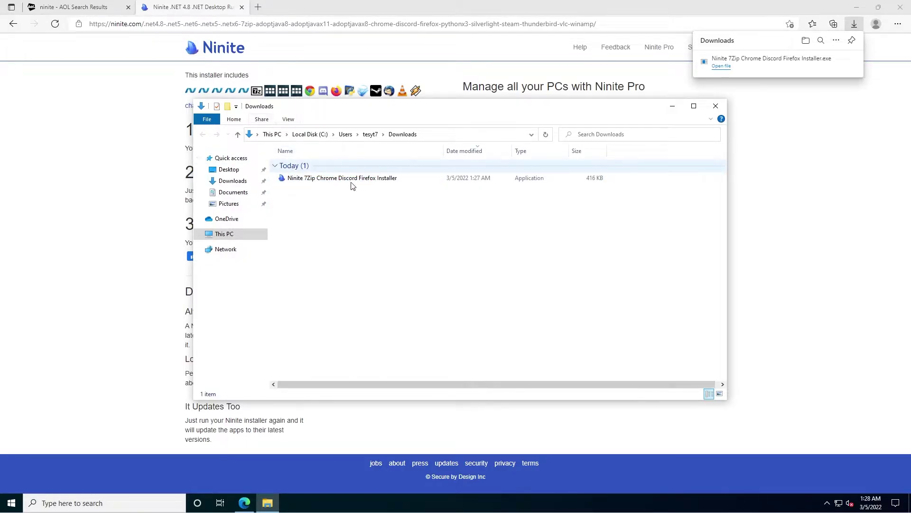
Run the Ninite 7Zip Chrome Discord Firefox Installer with administrator permission and show its installation details
double_click(332, 178)
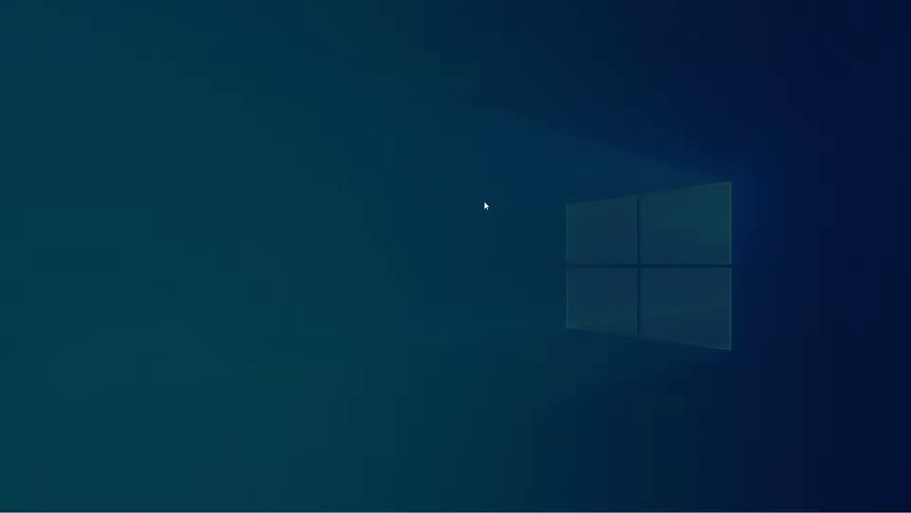
left_click(405, 315)
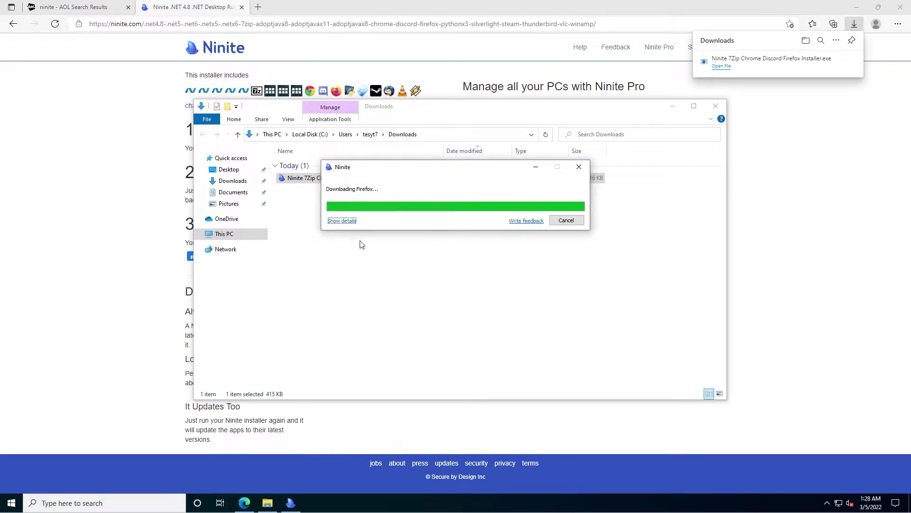
left_click(342, 220)
left_click_drag(430, 168, 418, 60)
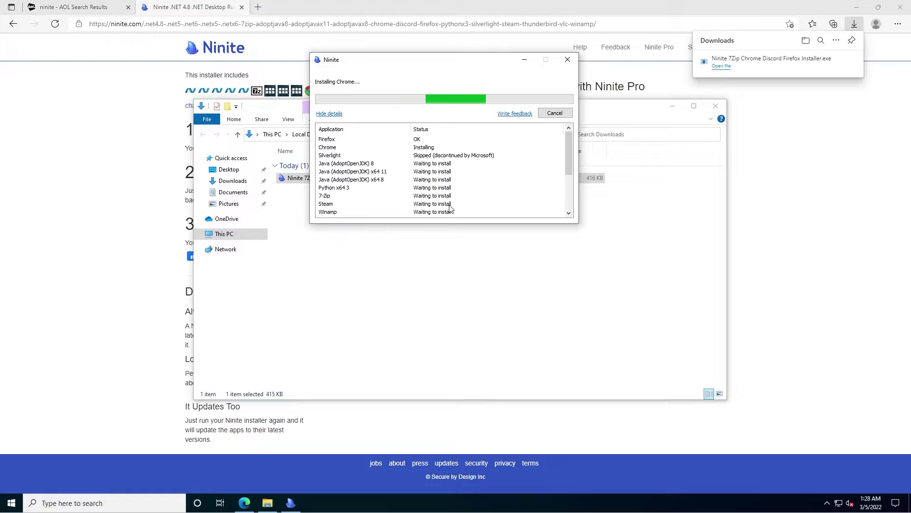
Review the installation status of every application in the Ninite details list
scroll(450, 208, "down", 2)
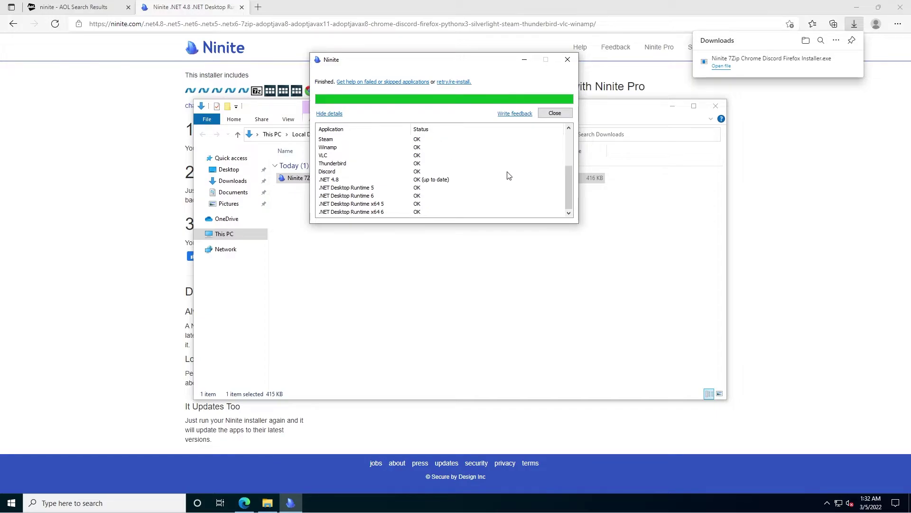
left_click_drag(567, 185, 564, 204)
left_click_drag(566, 155, 567, 138)
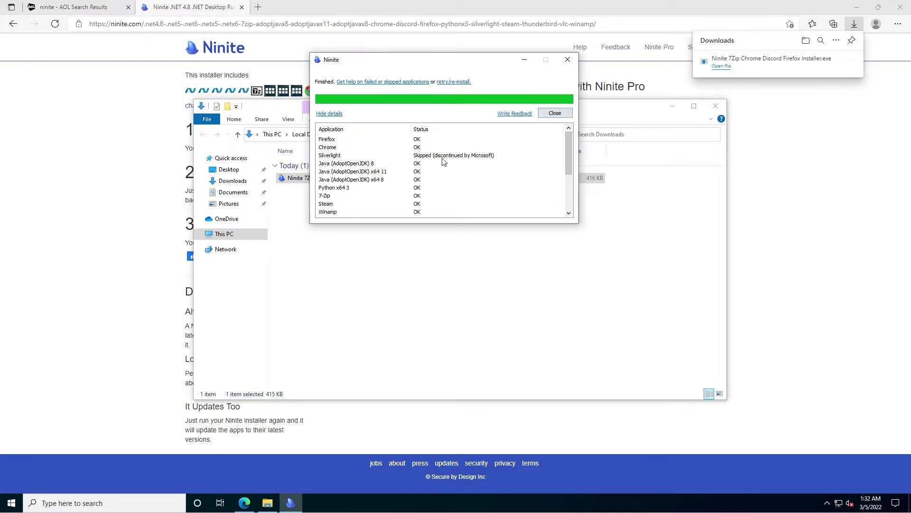
Close the finished Ninite installer and minimize the browser to reveal the desktop shortcuts
left_click(340, 155)
left_click(555, 114)
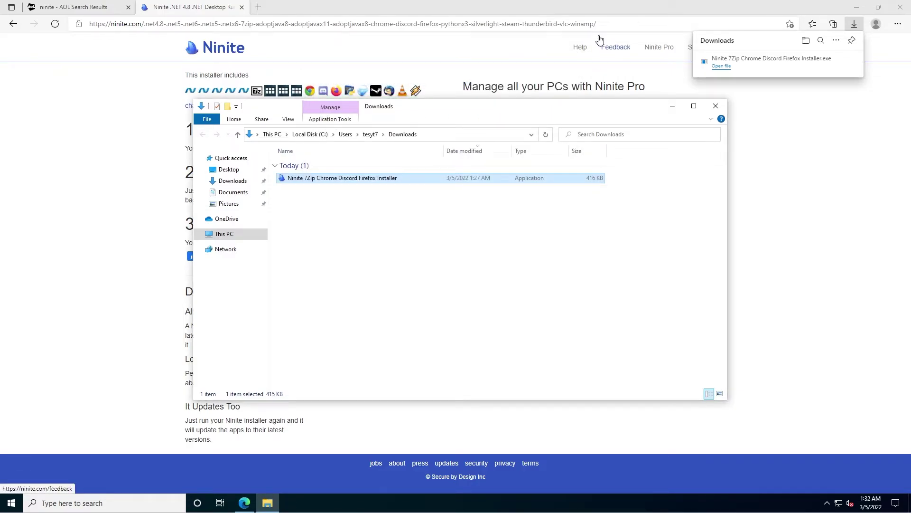
left_click(858, 9)
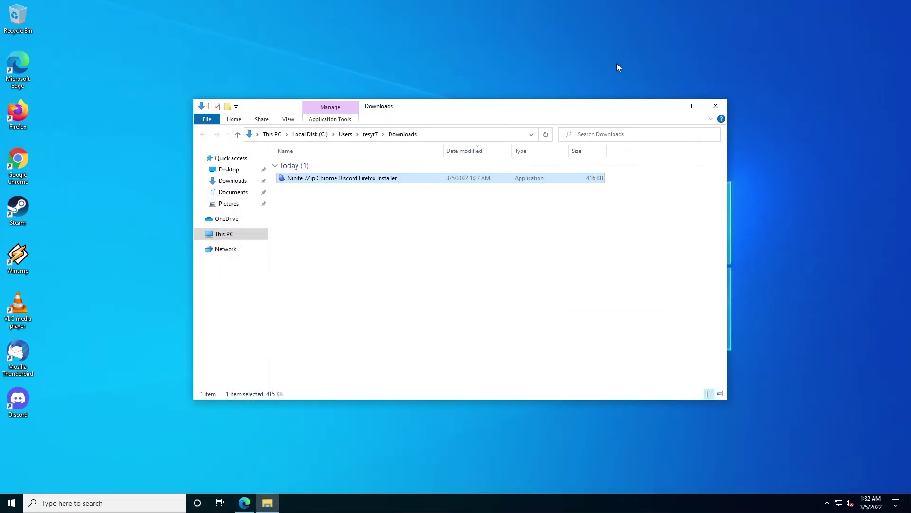
Check the recently added apps in Windows, and test the Google Chrome installation by launching it from the desktop and closing it again
left_click(12, 503)
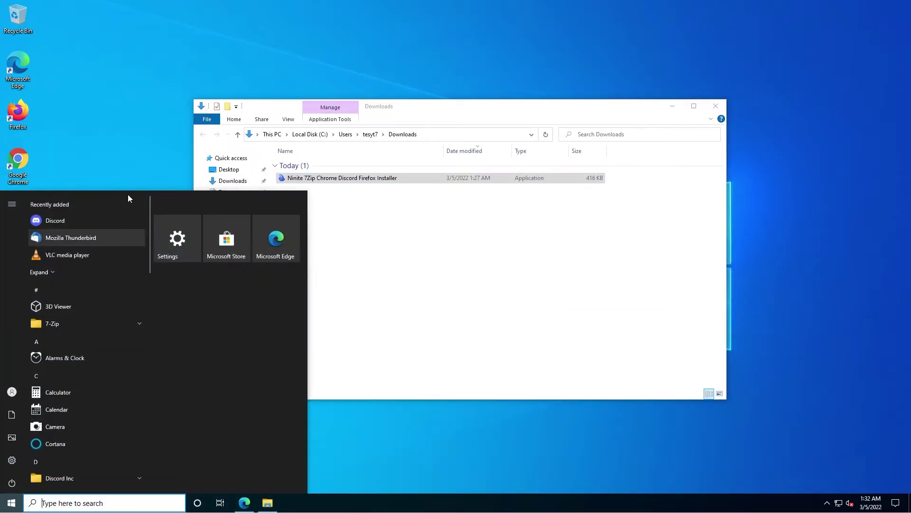
left_click(66, 89)
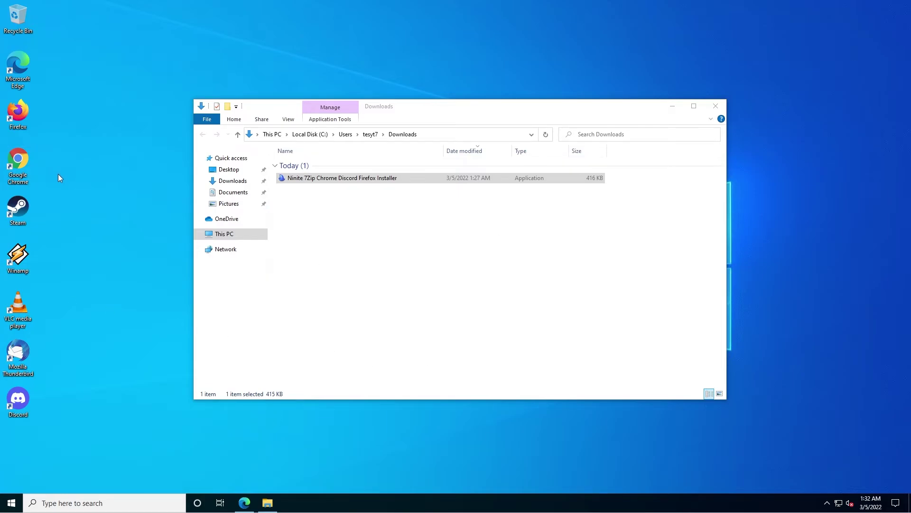
double_click(19, 157)
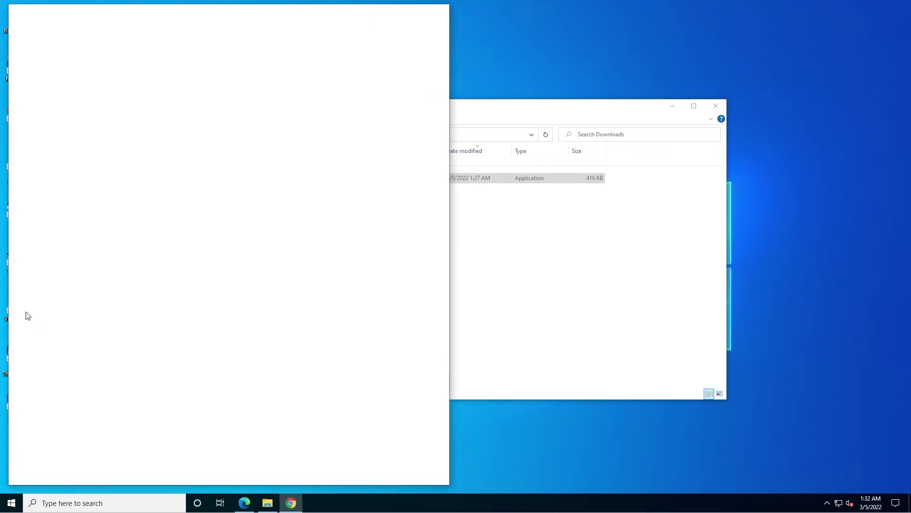
left_click_drag(290, 15, 508, 13)
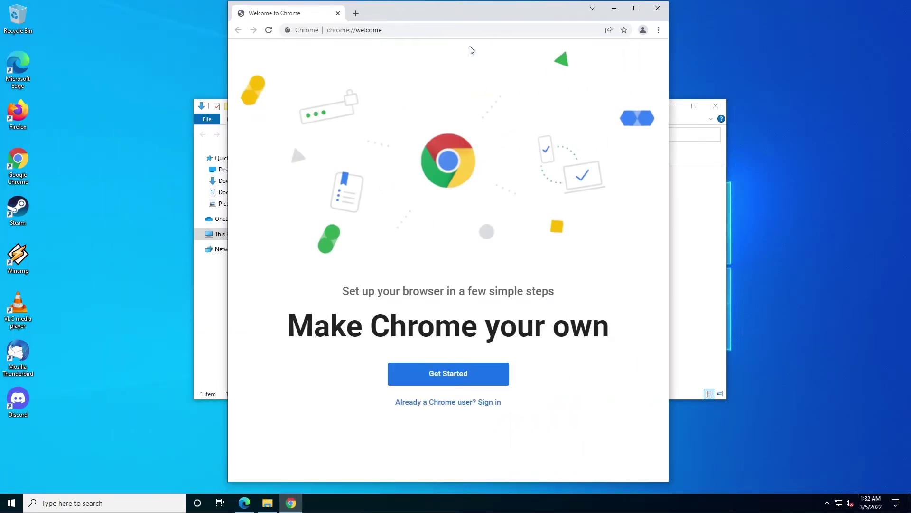
left_click(337, 13)
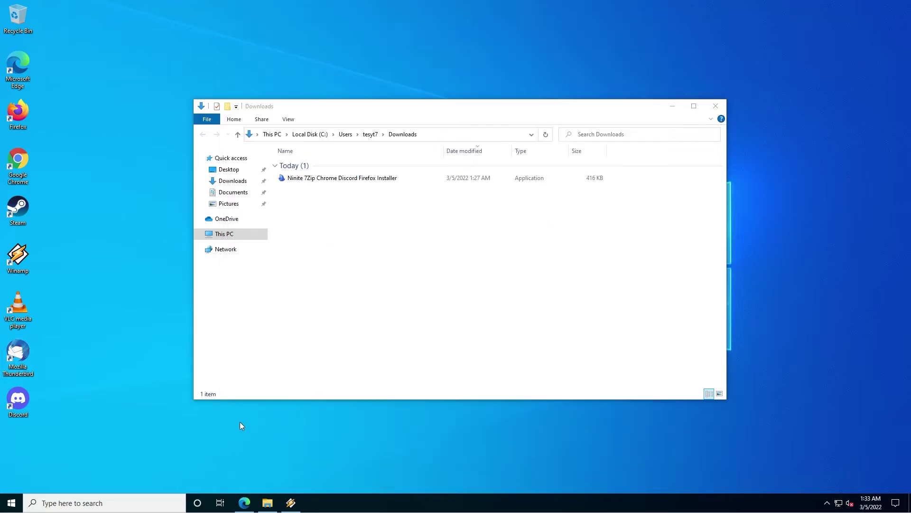
Switch back to Microsoft Edge, return to the Ninite home page and look through its app list, feature list and Ninite Pro information
left_click(244, 502)
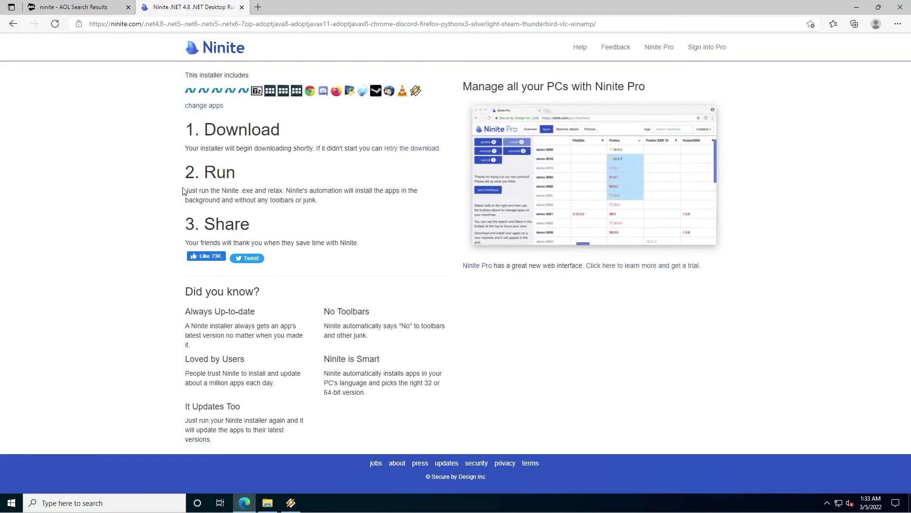
left_click(218, 57)
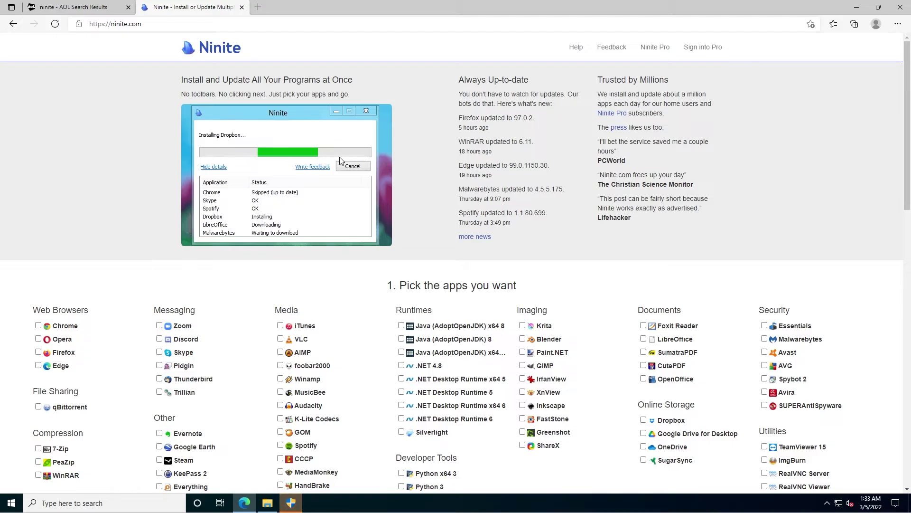
scroll(496, 151, "down", 10)
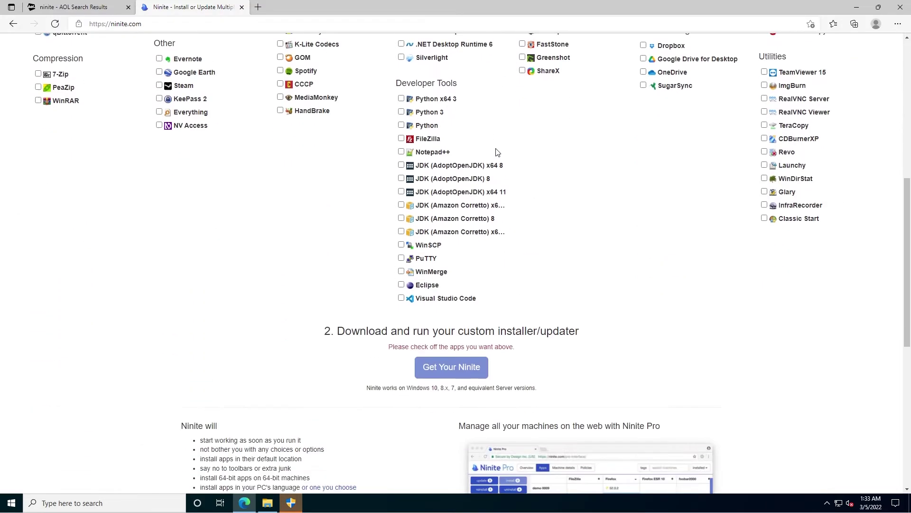
scroll(496, 152, "down", 5)
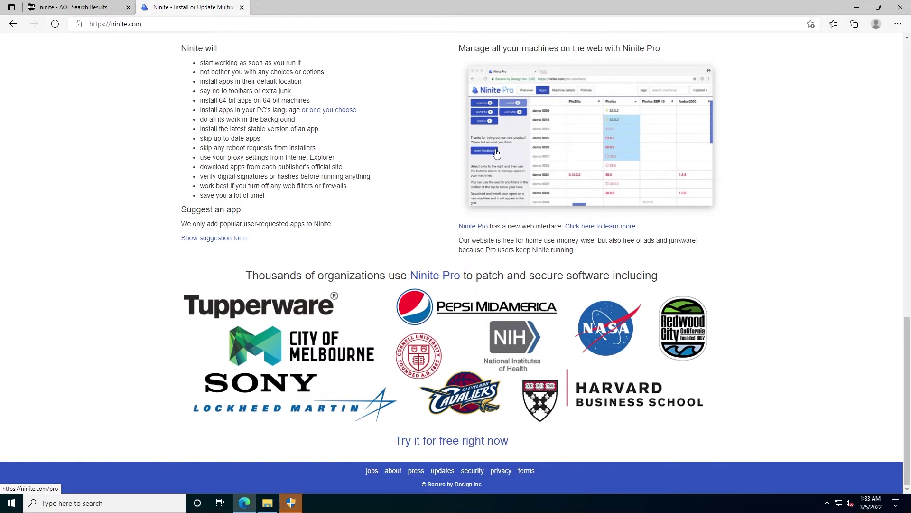